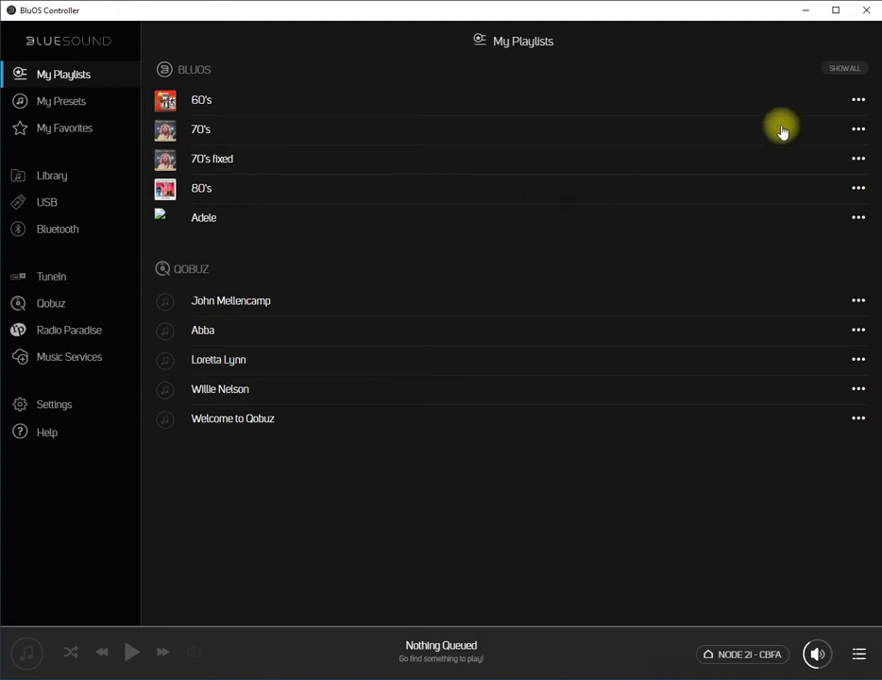
Step: Show all BluOS playlists and open the Mozart playlist
{"action": "left_click", "coordinate": [843, 70]}
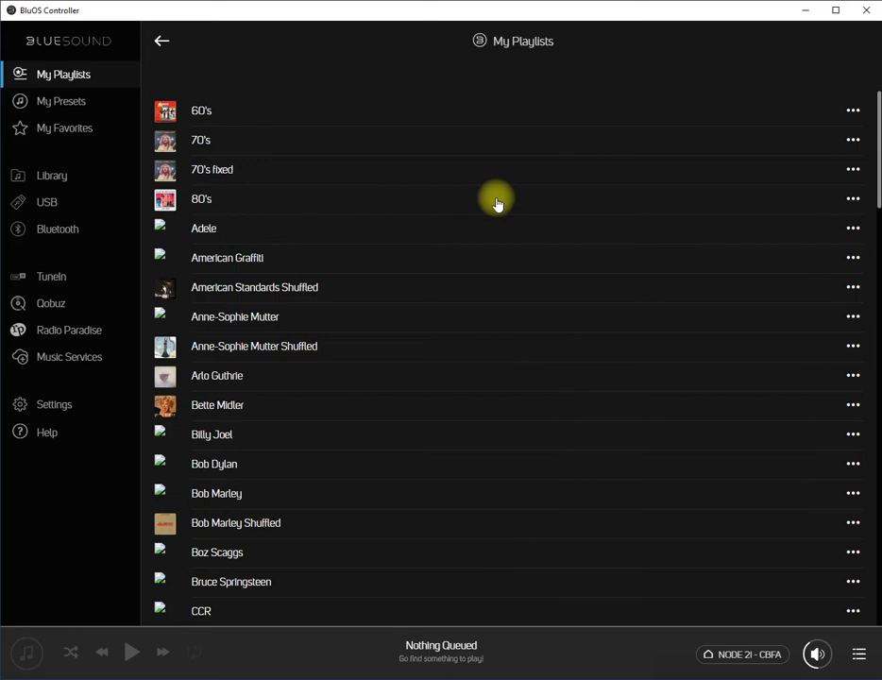
{"action": "scroll", "coordinate": [498, 203], "scroll_direction": "down", "scroll_amount": 10}
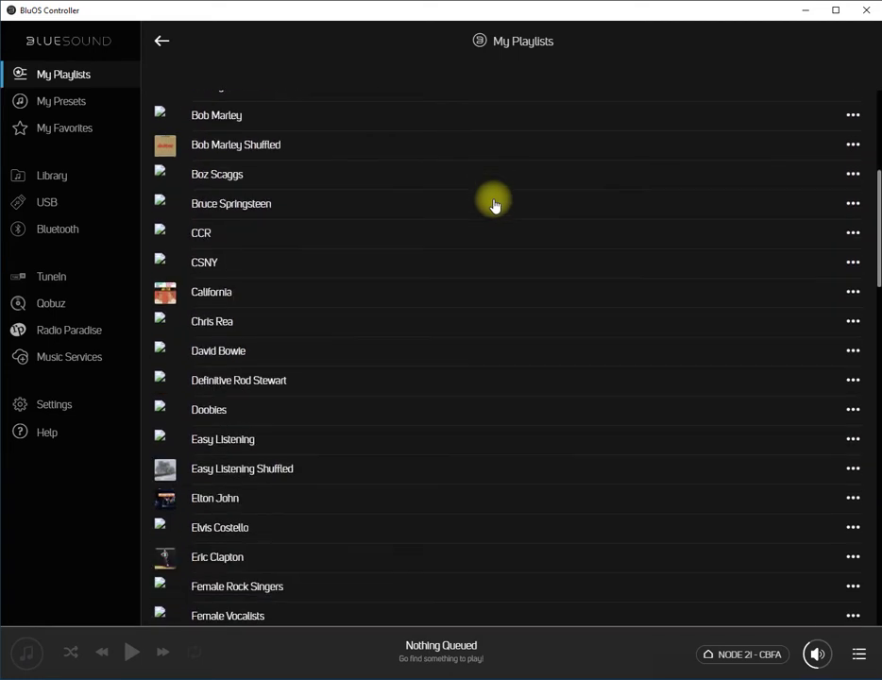
{"action": "scroll", "coordinate": [495, 205], "scroll_direction": "down", "scroll_amount": 11}
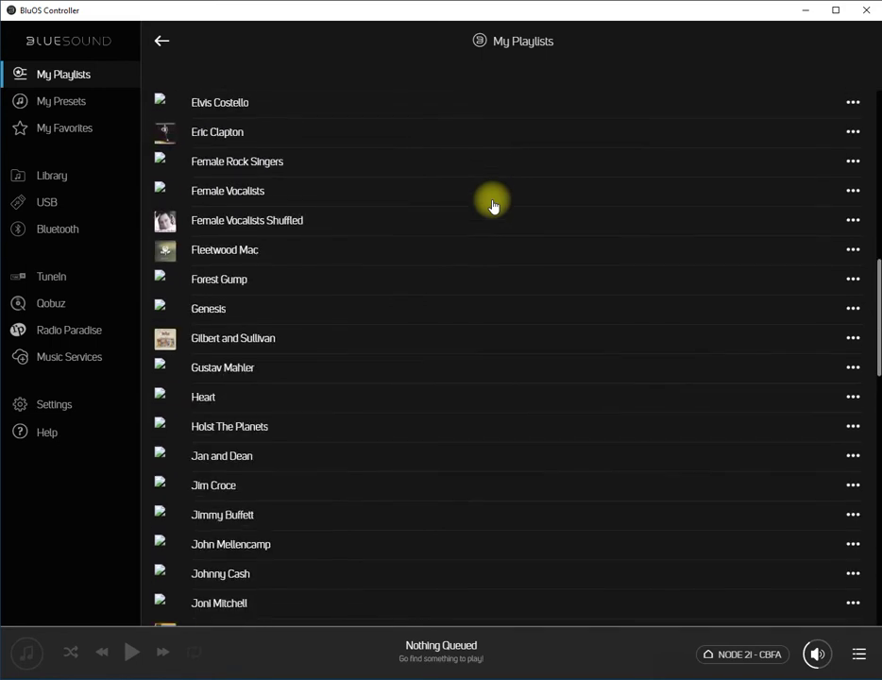
{"action": "scroll", "coordinate": [493, 205], "scroll_direction": "down", "scroll_amount": 7}
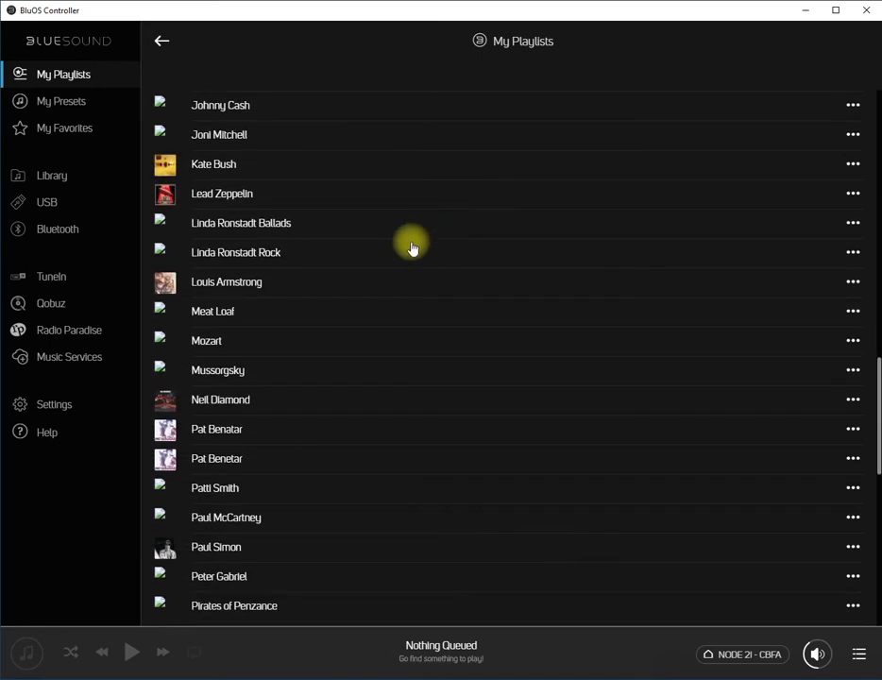
{"action": "left_click", "coordinate": [349, 348]}
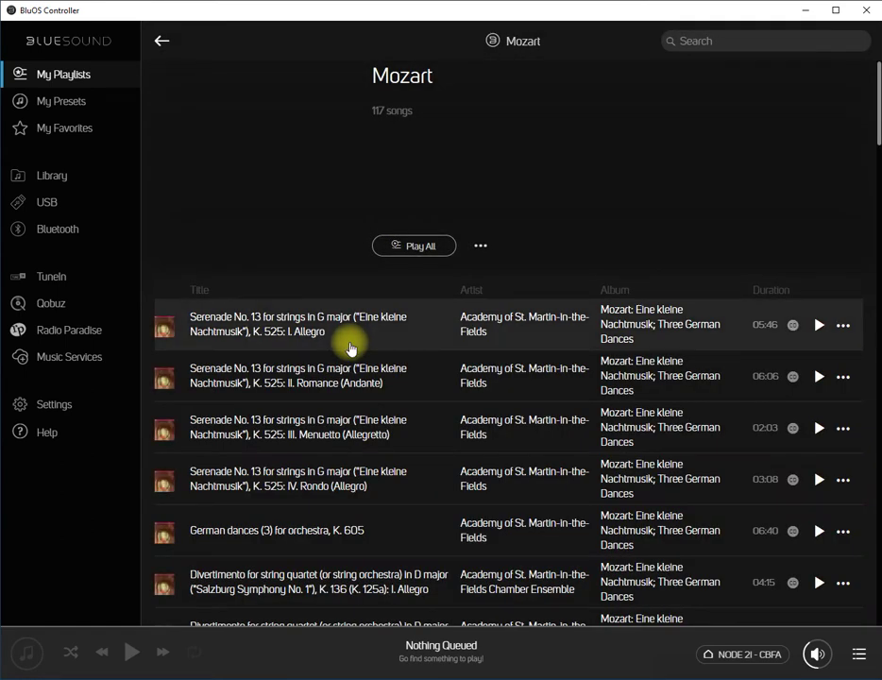
Step: Look through the track list of the Mozart playlist to see how its songs are ordered by album and artist
{"action": "scroll", "coordinate": [349, 348], "scroll_direction": "down", "scroll_amount": 1}
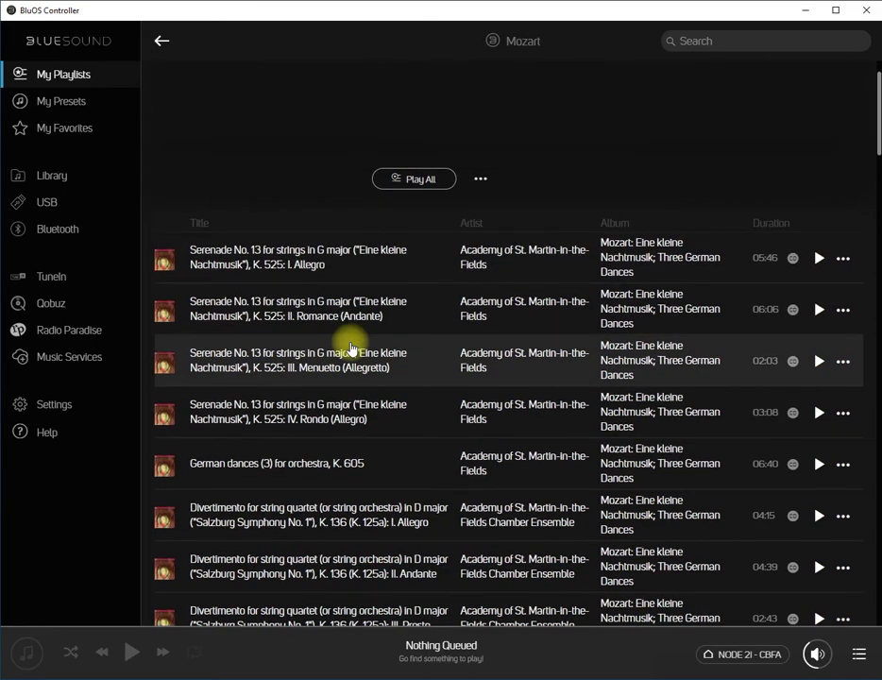
{"action": "scroll", "coordinate": [349, 348], "scroll_direction": "down", "scroll_amount": 1}
{"action": "scroll", "coordinate": [349, 347], "scroll_direction": "down", "scroll_amount": 2}
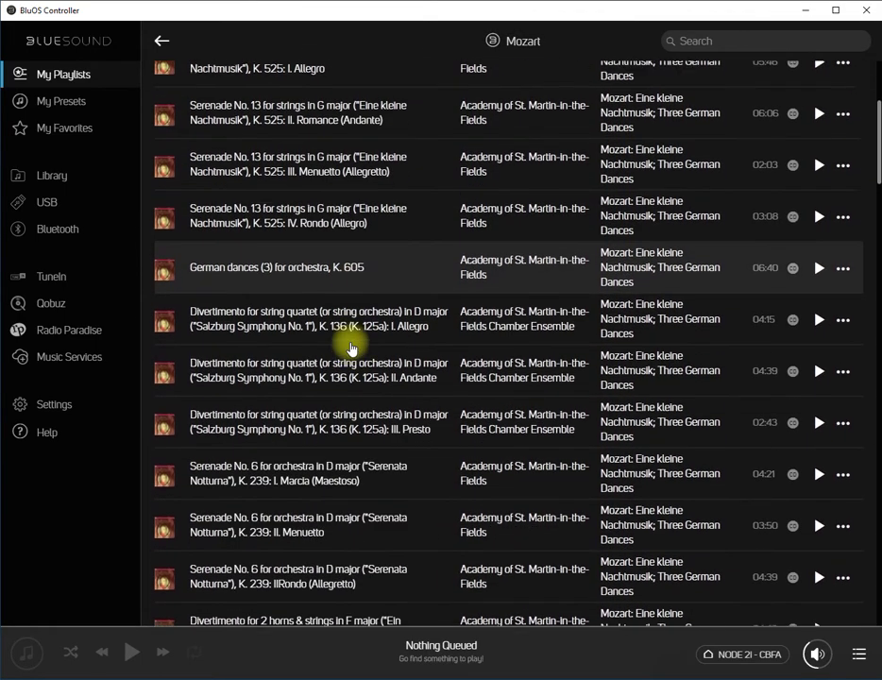
{"action": "scroll", "coordinate": [349, 348], "scroll_direction": "down", "scroll_amount": 2}
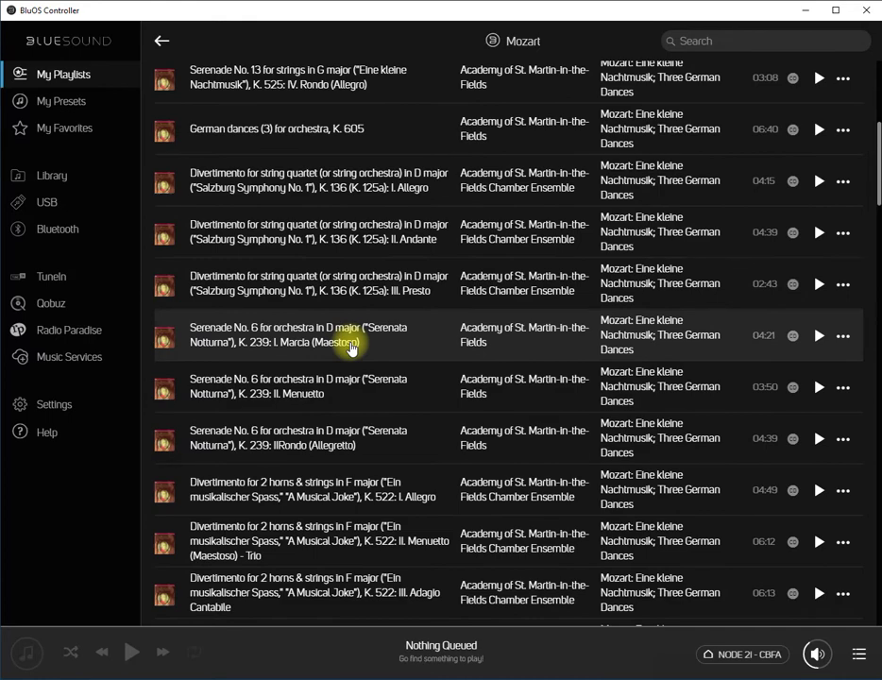
{"action": "scroll", "coordinate": [350, 347], "scroll_direction": "down", "scroll_amount": 3}
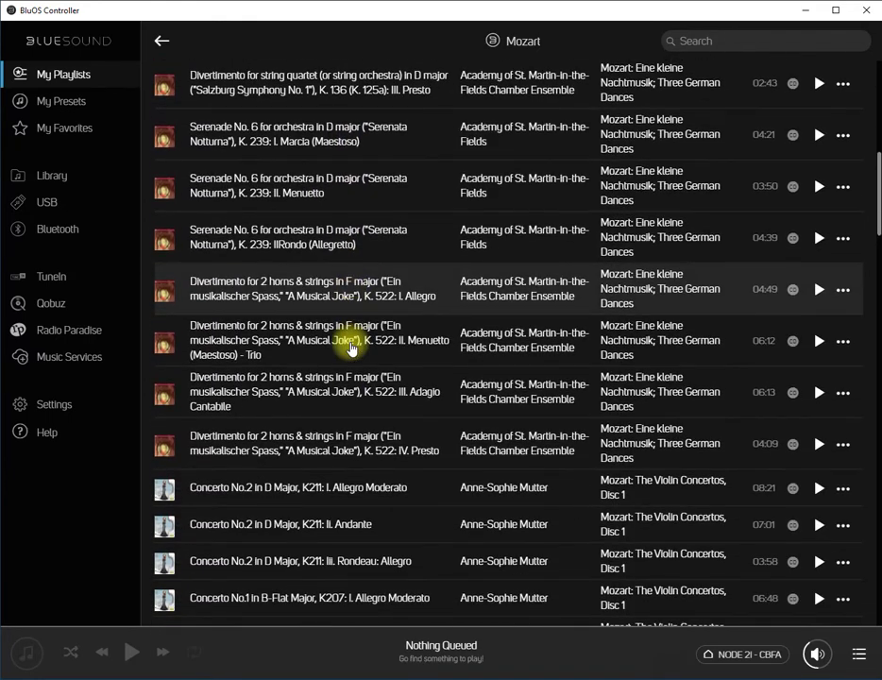
{"action": "scroll", "coordinate": [349, 348], "scroll_direction": "down", "scroll_amount": 1}
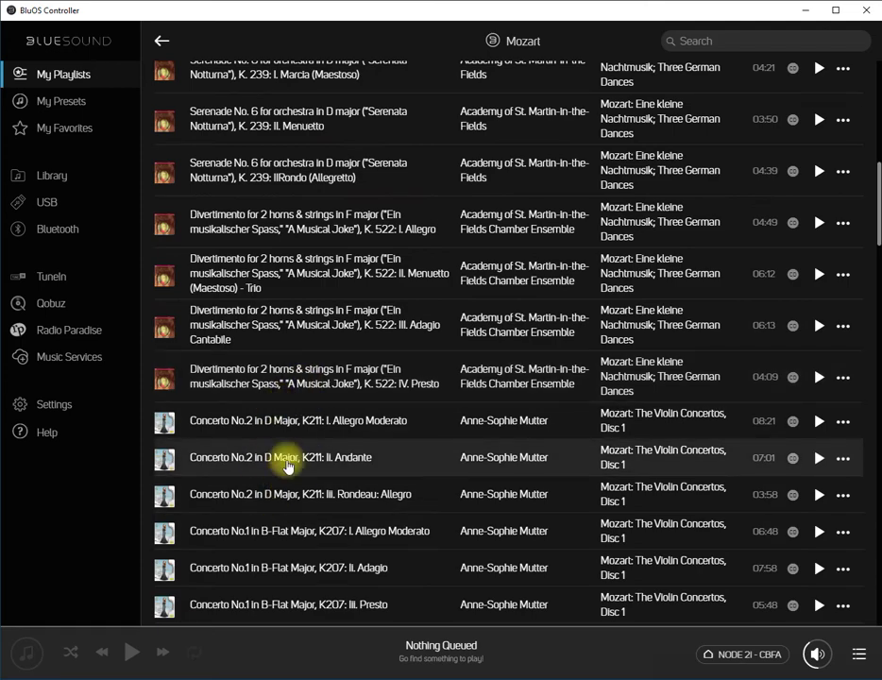
{"action": "scroll", "coordinate": [382, 369], "scroll_direction": "up", "scroll_amount": 8}
{"action": "scroll", "coordinate": [385, 370], "scroll_direction": "up", "scroll_amount": 3}
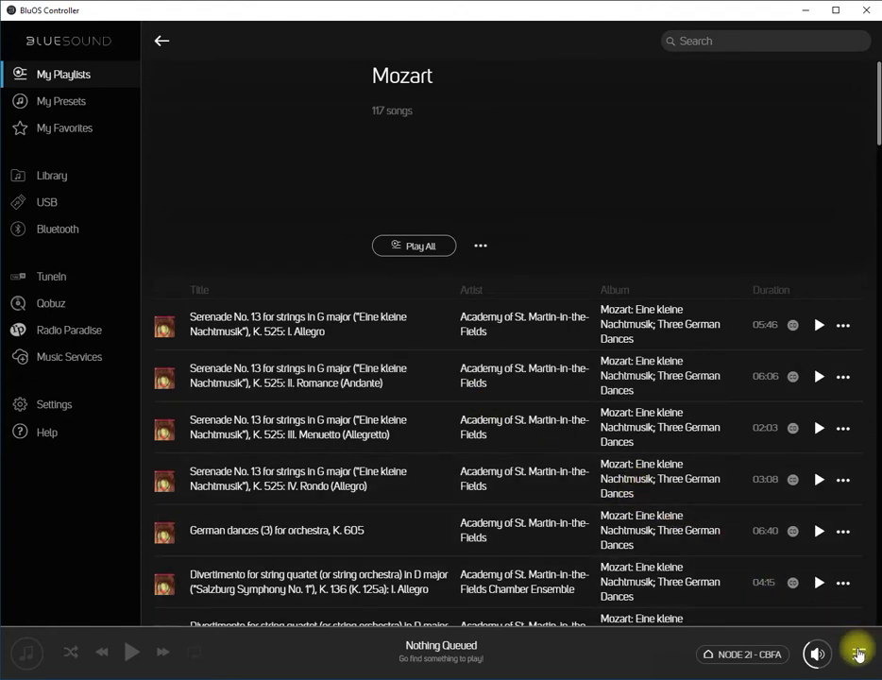
Step: Show the play queue, load the entire Mozart playlist into it for playback, and pause the music
{"action": "left_click", "coordinate": [857, 654]}
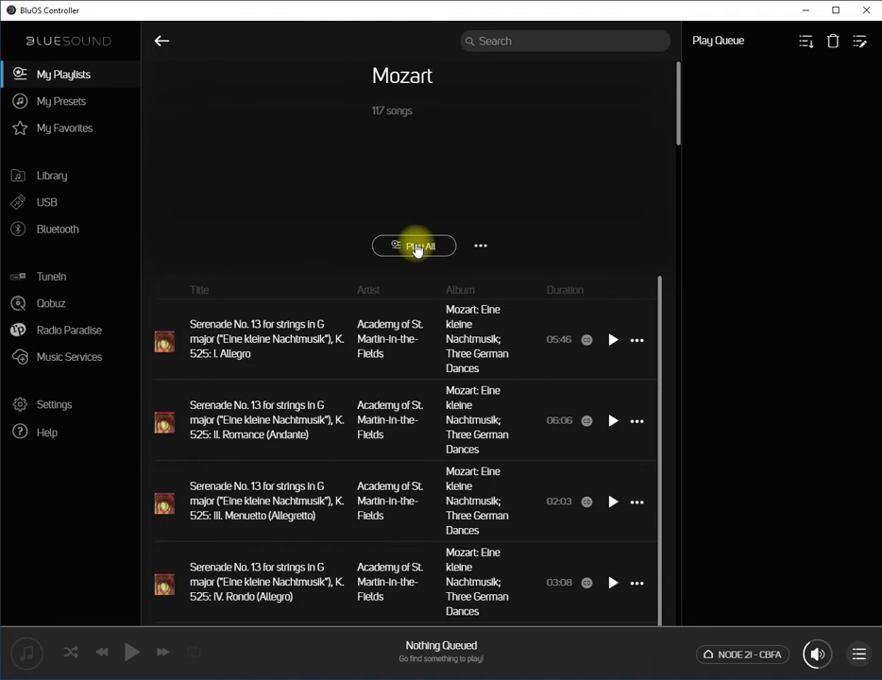
{"action": "left_click", "coordinate": [417, 248]}
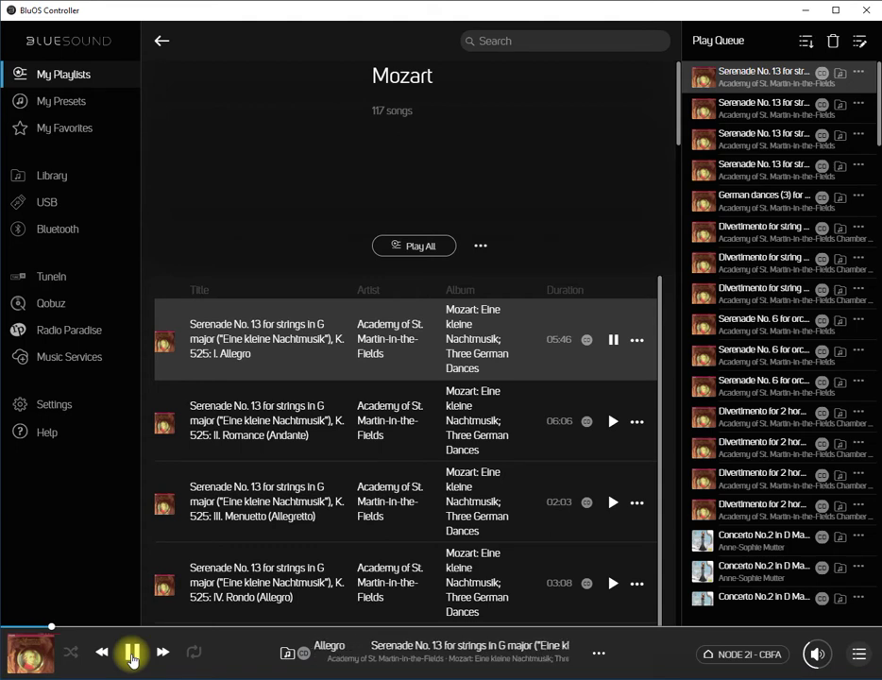
{"action": "left_click", "coordinate": [132, 660]}
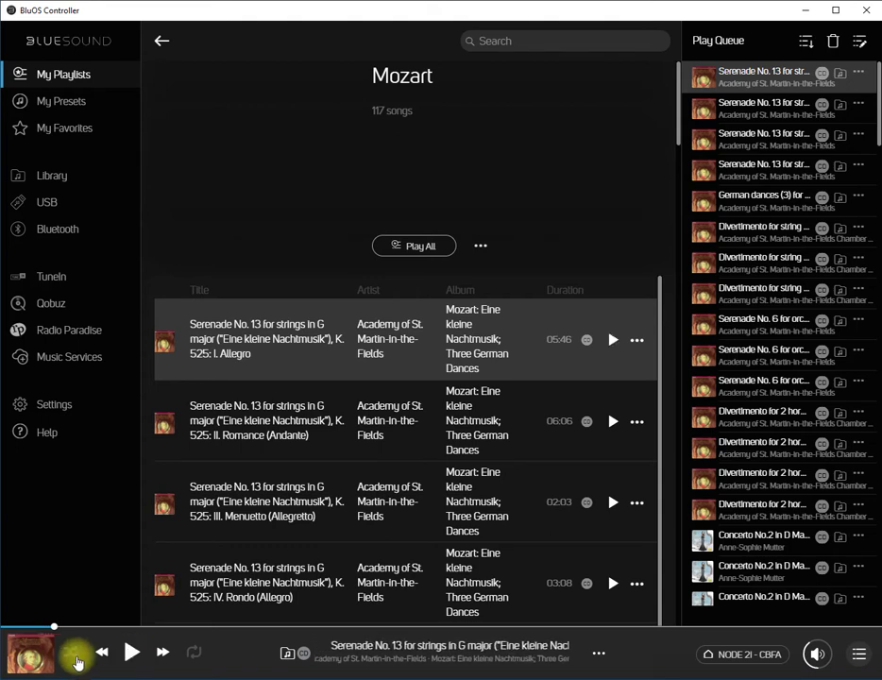
Step: Shuffle the play queue and save it as a new playlist named "Mozart Shuffled"
{"action": "left_click", "coordinate": [70, 656]}
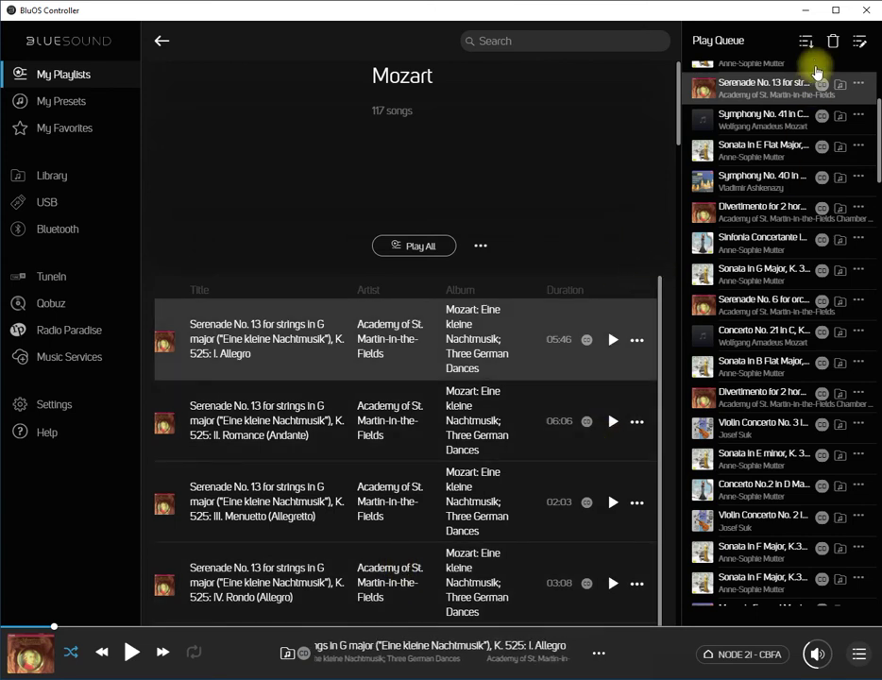
{"action": "left_click", "coordinate": [807, 42]}
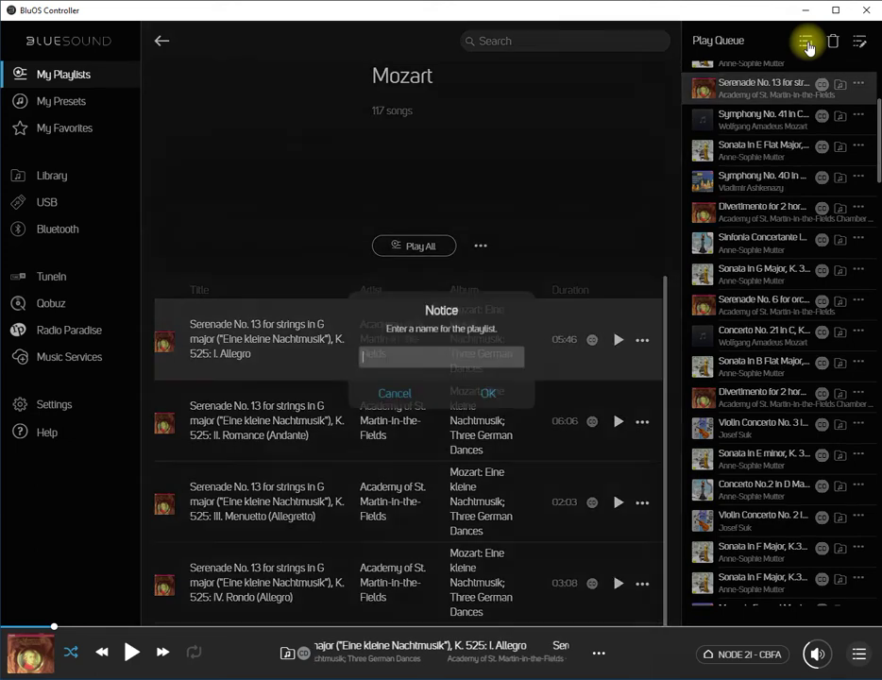
{"action": "left_click", "coordinate": [437, 356]}
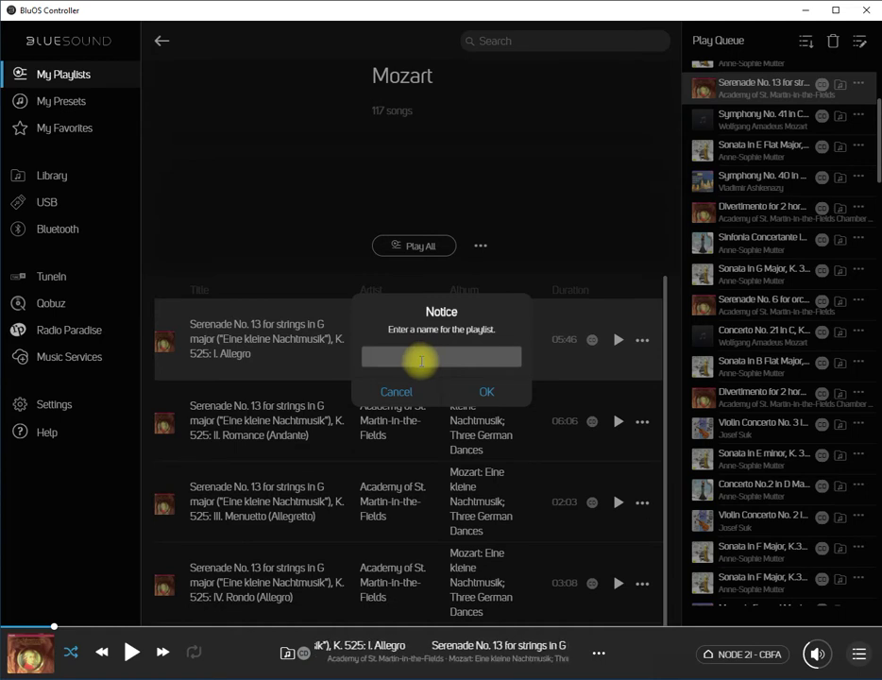
{"action": "type", "text": "Mo"}
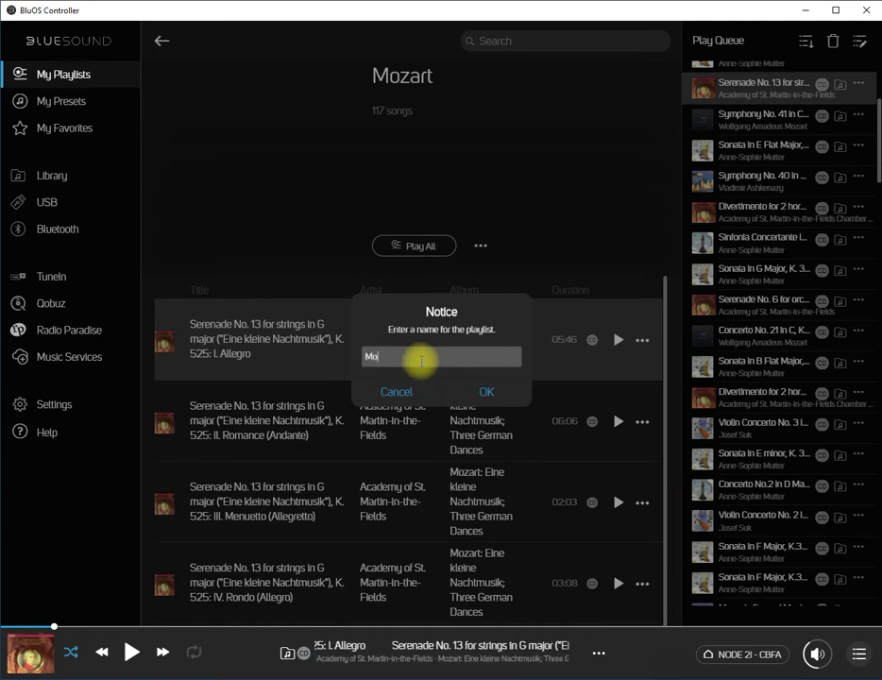
{"action": "type", "text": "zart"}
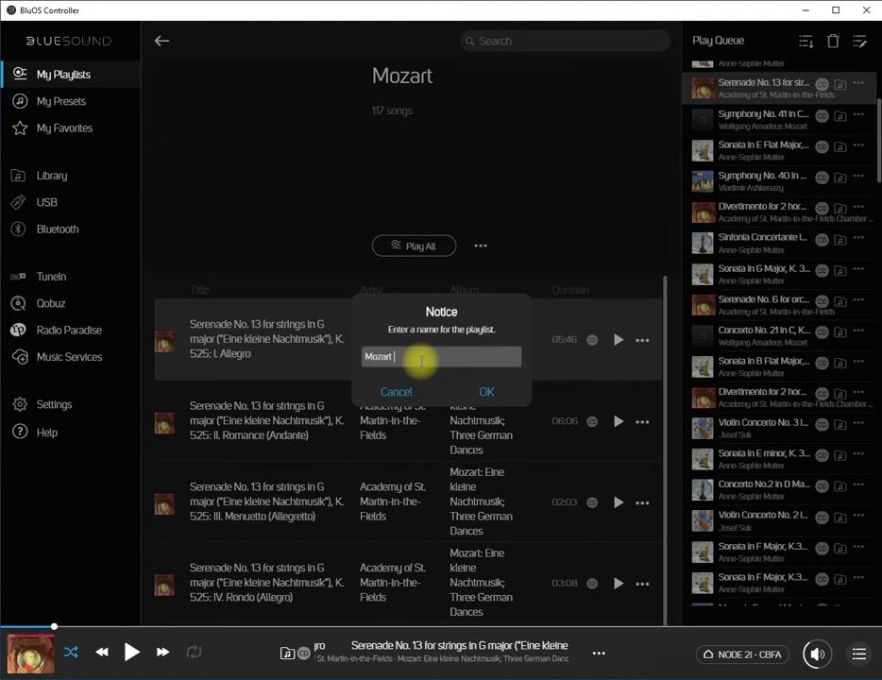
{"action": "type", "text": " Shio"}
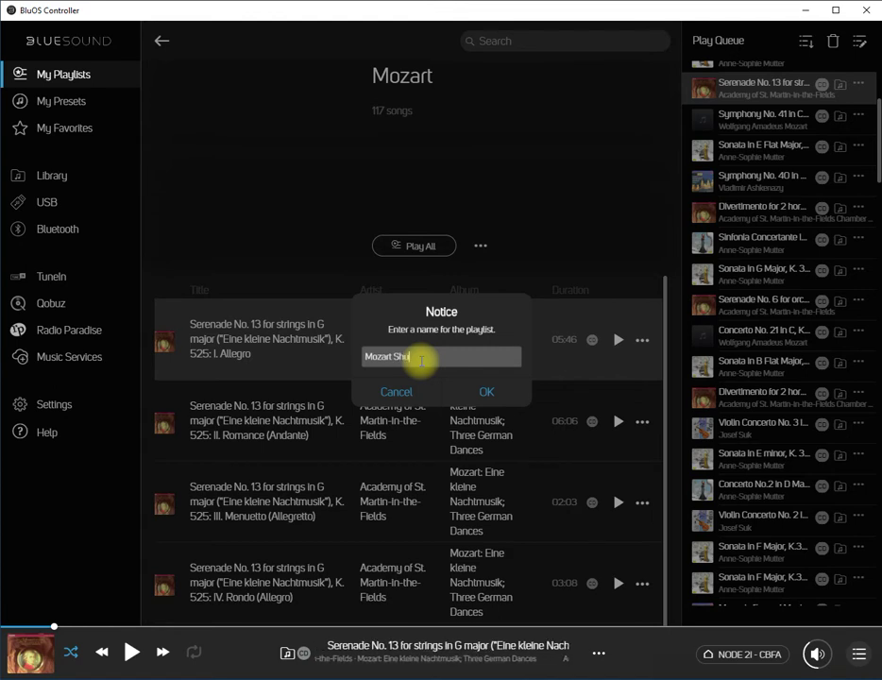
{"action": "type", "text": "ff"}
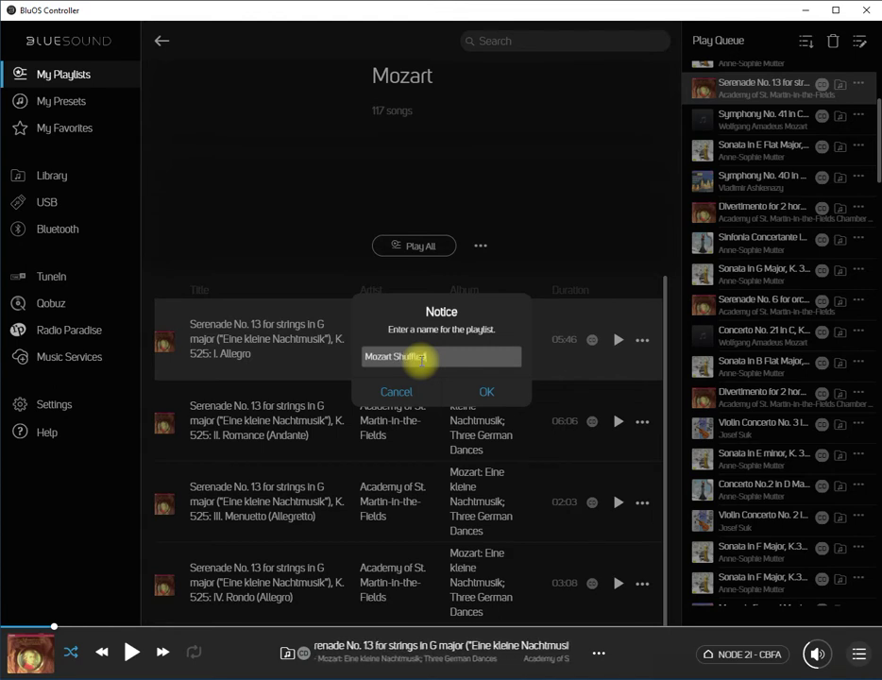
{"action": "type", "text": "led"}
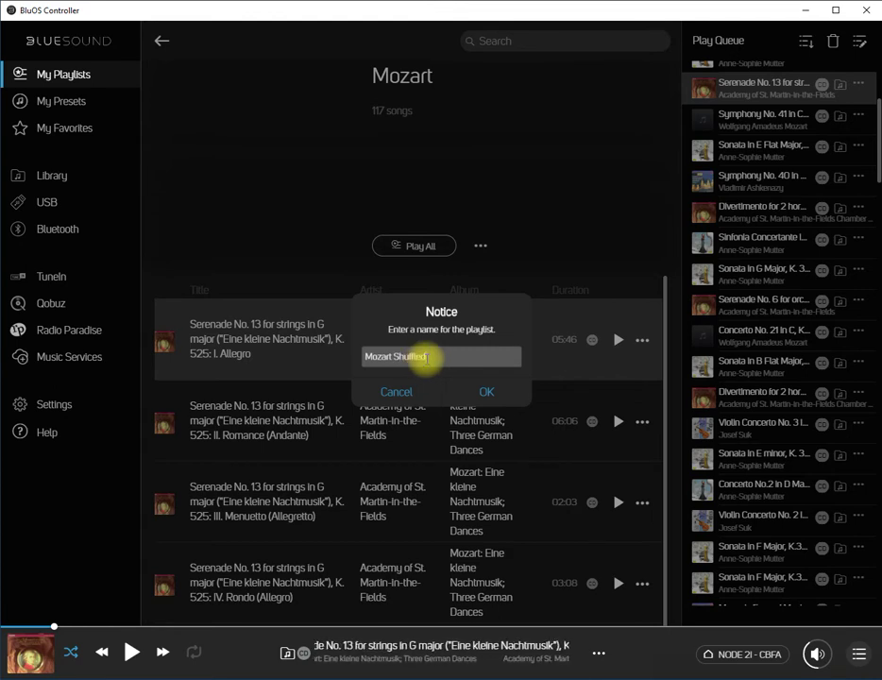
{"action": "left_click", "coordinate": [487, 392]}
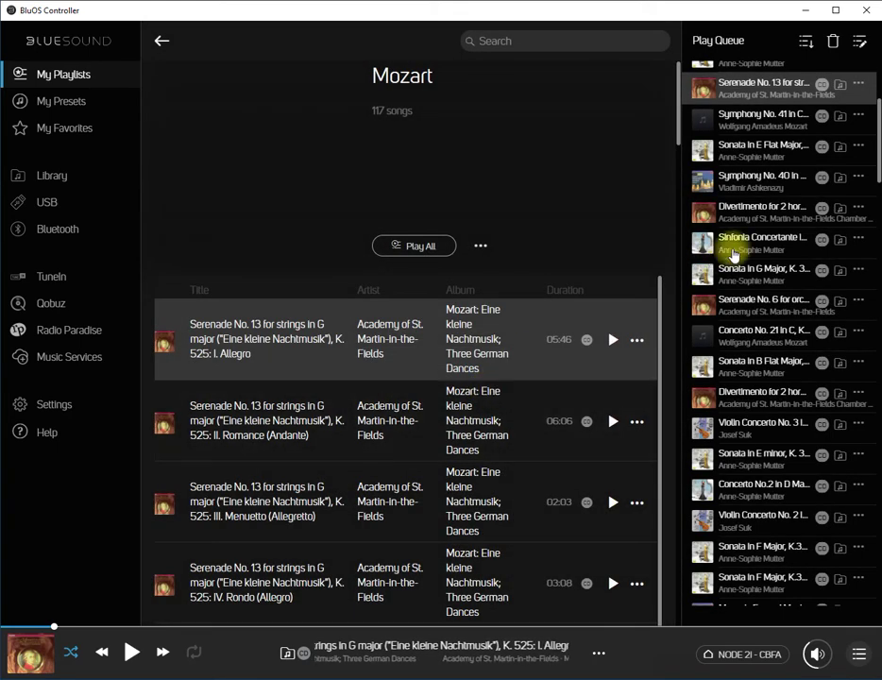
Step: Clear the active play queue and go back to the full BluOS playlist list to locate the Mozart Shuffled playlist
{"action": "left_click", "coordinate": [833, 43]}
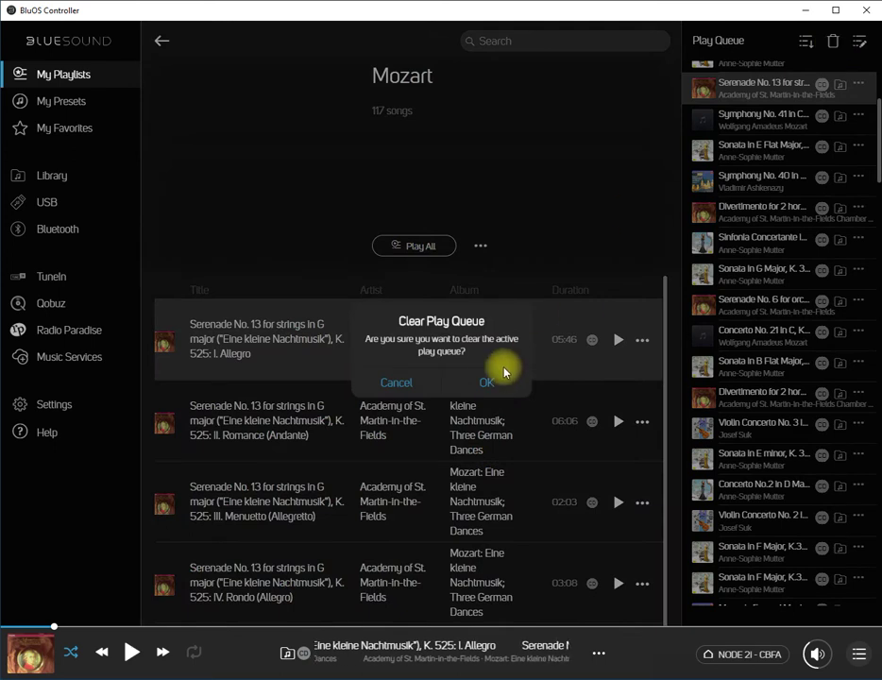
{"action": "left_click", "coordinate": [492, 382]}
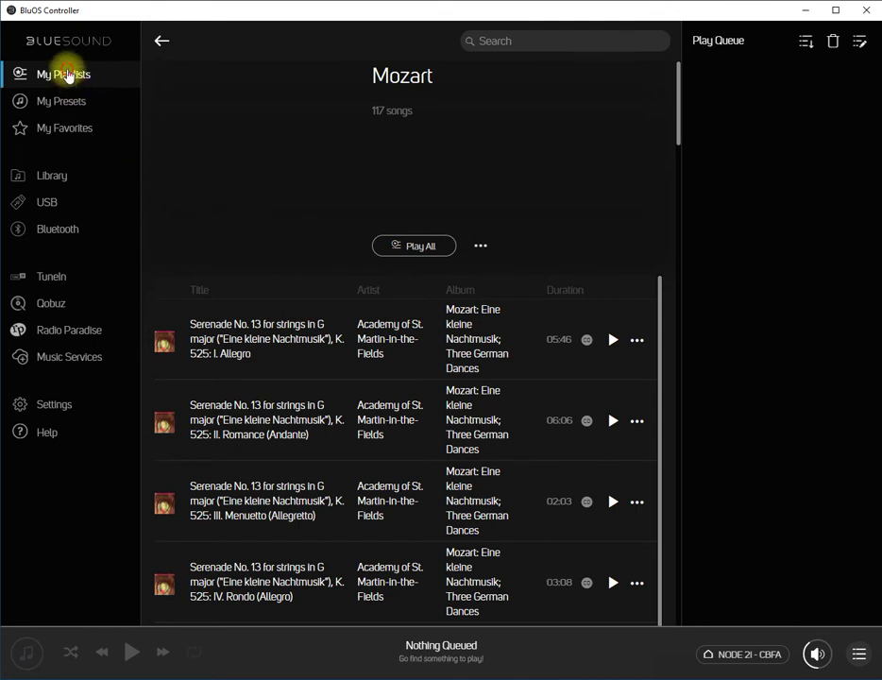
{"action": "left_click", "coordinate": [67, 76]}
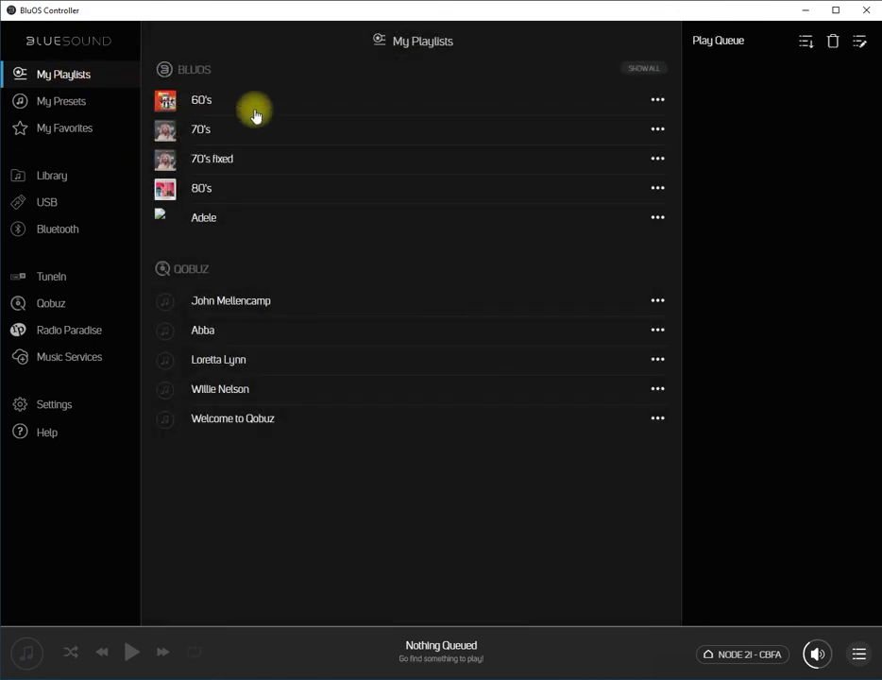
{"action": "left_click", "coordinate": [642, 67]}
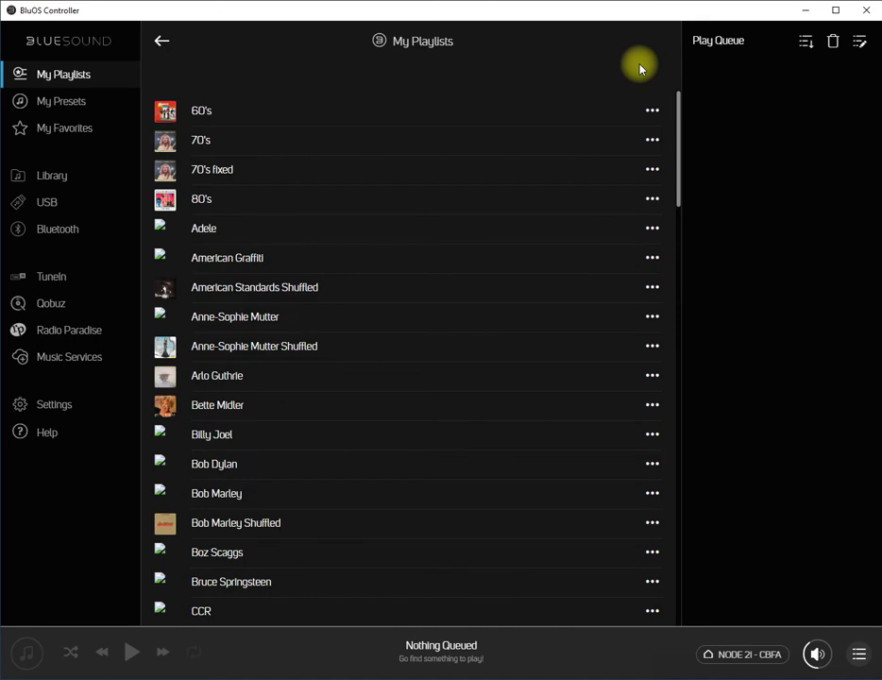
{"action": "scroll", "coordinate": [384, 246], "scroll_direction": "down", "scroll_amount": 5}
{"action": "scroll", "coordinate": [384, 248], "scroll_direction": "down", "scroll_amount": 7}
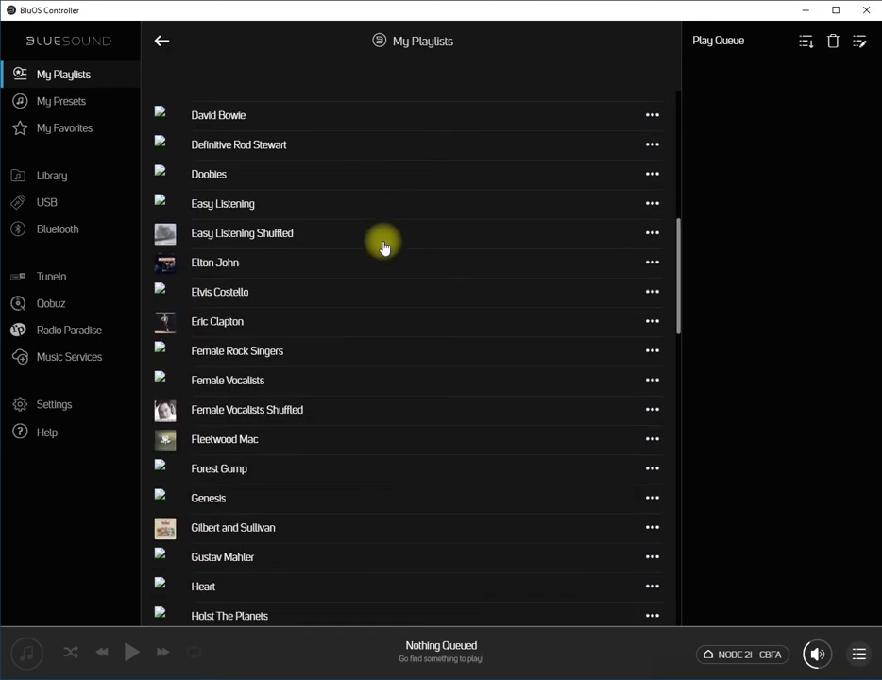
{"action": "scroll", "coordinate": [384, 247], "scroll_direction": "down", "scroll_amount": 8}
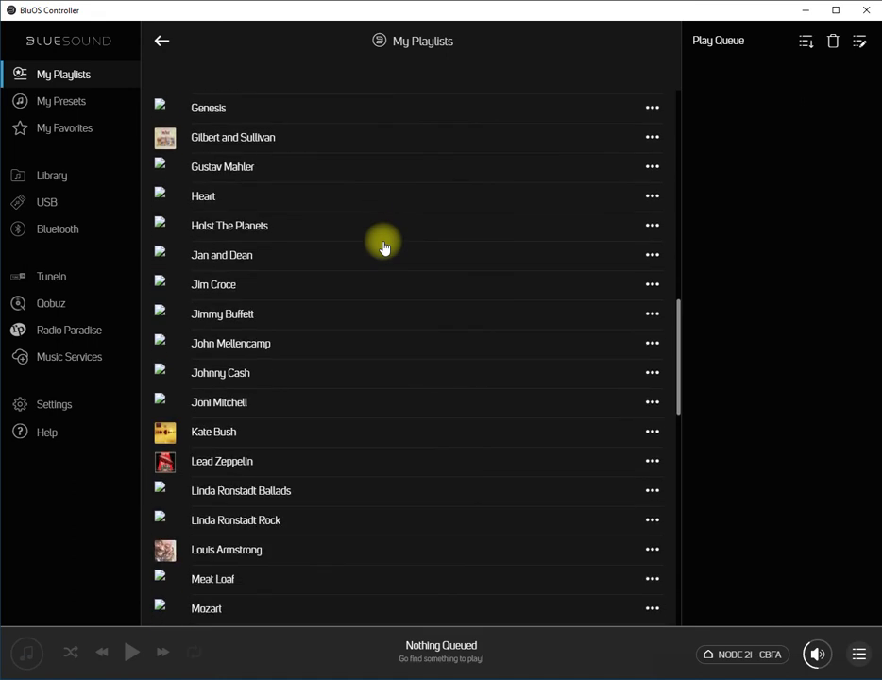
{"action": "scroll", "coordinate": [384, 248], "scroll_direction": "down", "scroll_amount": 5}
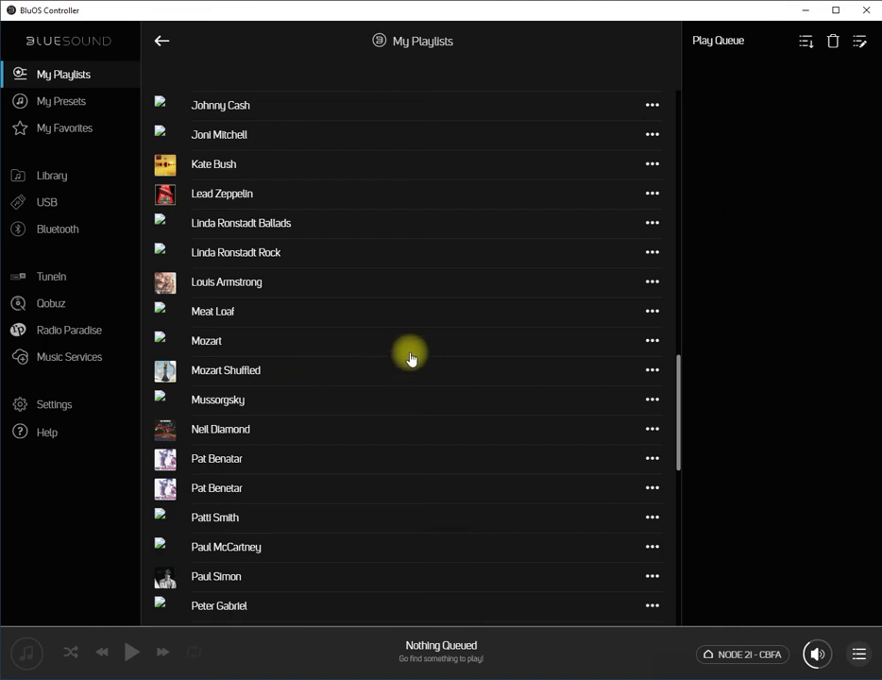
Step: View the options available for the original Mozart playlist and dismiss them without deleting it
{"action": "left_click", "coordinate": [652, 342]}
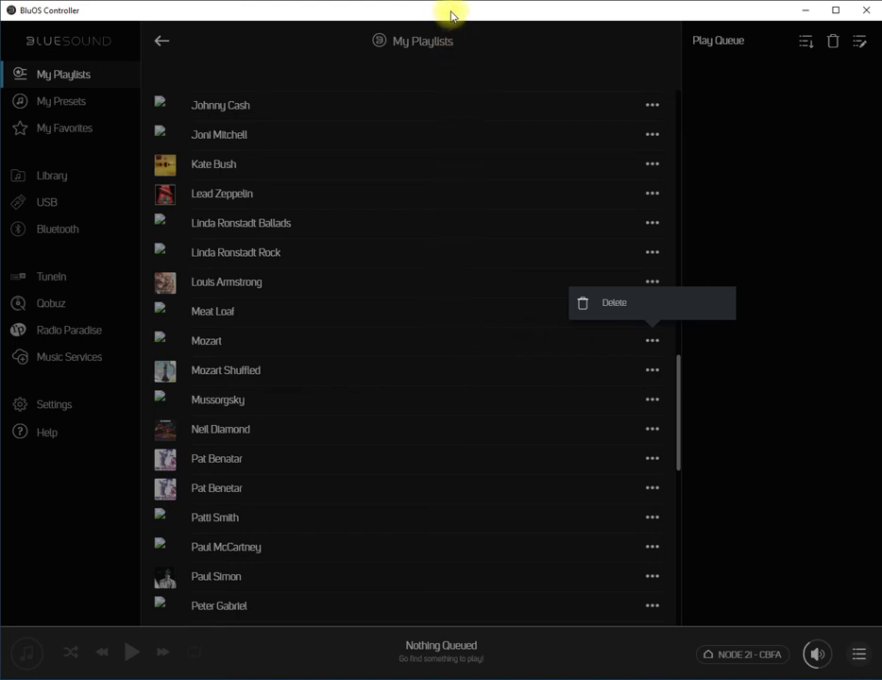
{"action": "left_click", "coordinate": [452, 320]}
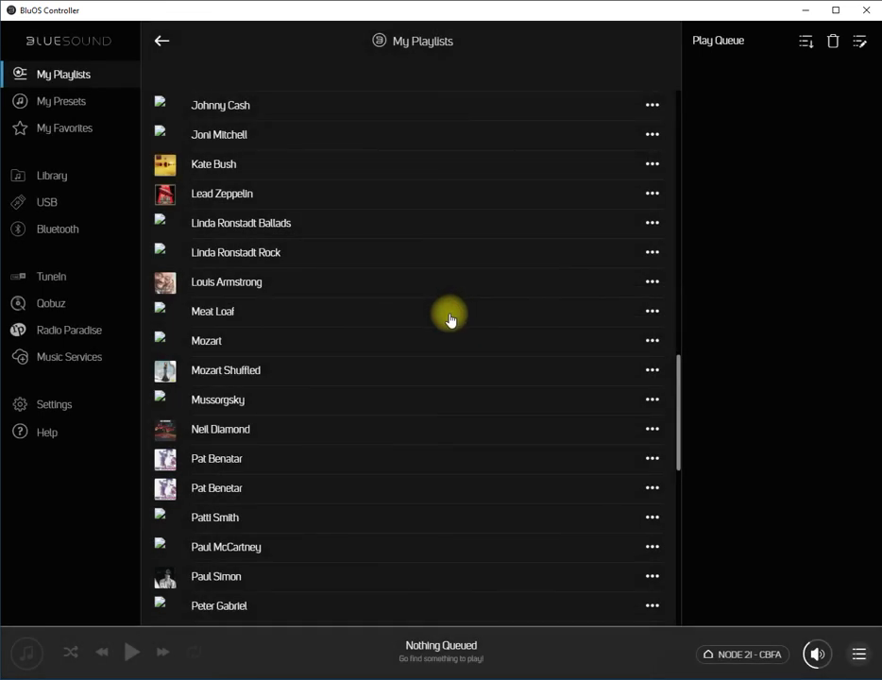
Step: Open the Mozart Shuffled playlist, check its track order, and start playing all of its songs
{"action": "left_click", "coordinate": [235, 371]}
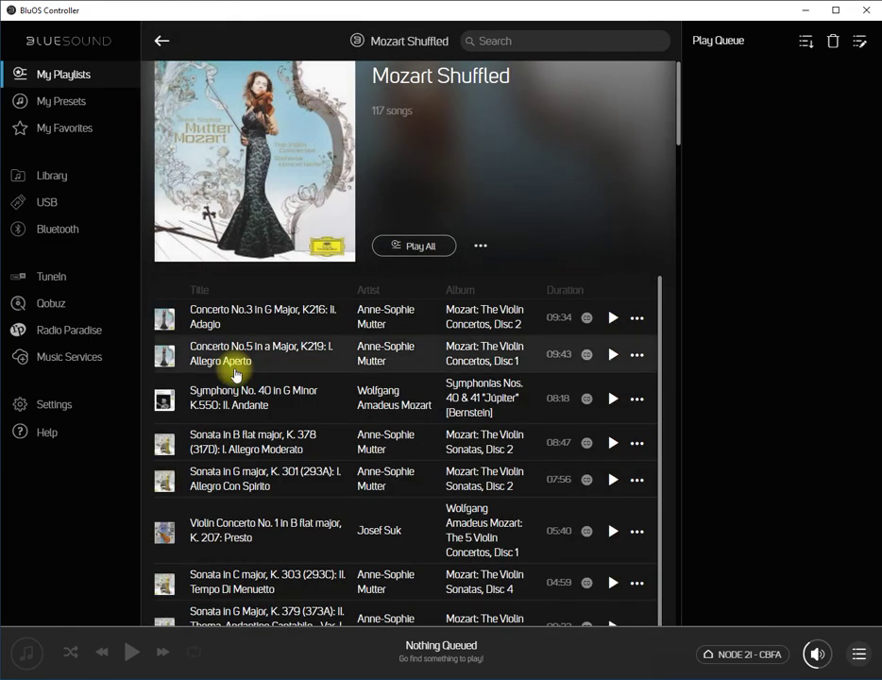
{"action": "scroll", "coordinate": [236, 375], "scroll_direction": "down", "scroll_amount": 5}
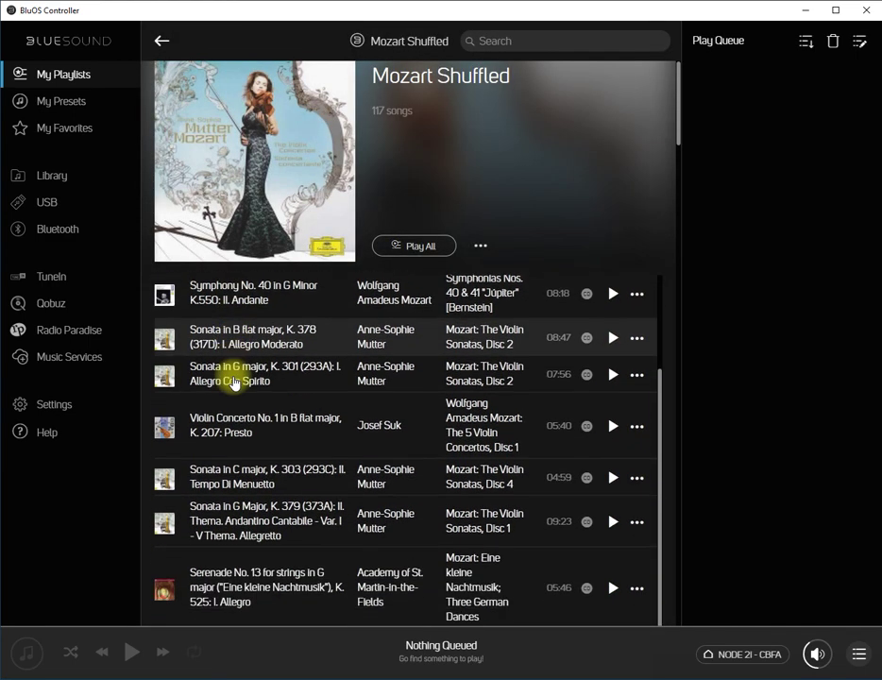
{"action": "scroll", "coordinate": [234, 383], "scroll_direction": "down", "scroll_amount": 5}
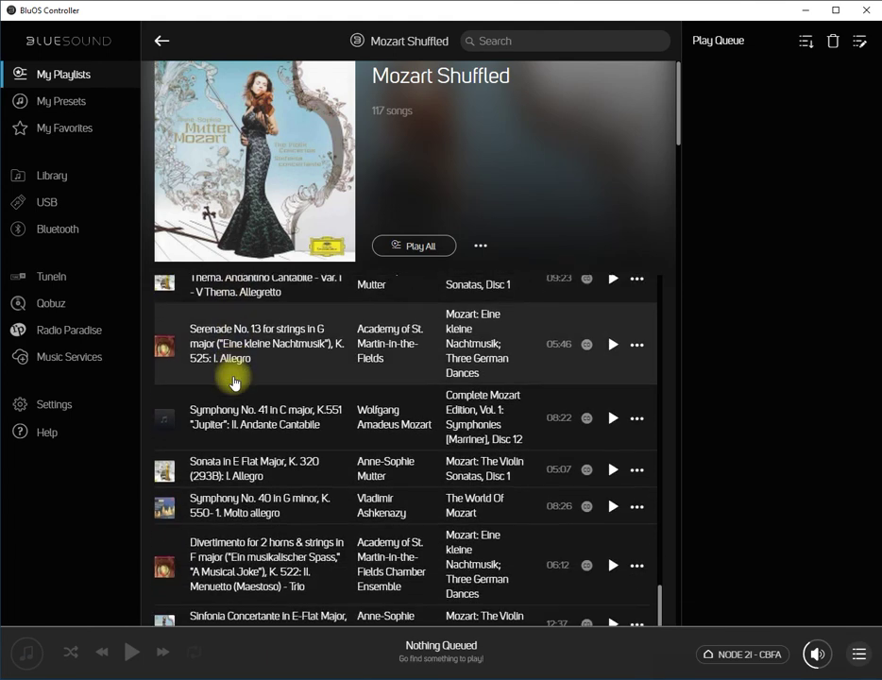
{"action": "scroll", "coordinate": [234, 382], "scroll_direction": "down", "scroll_amount": 1}
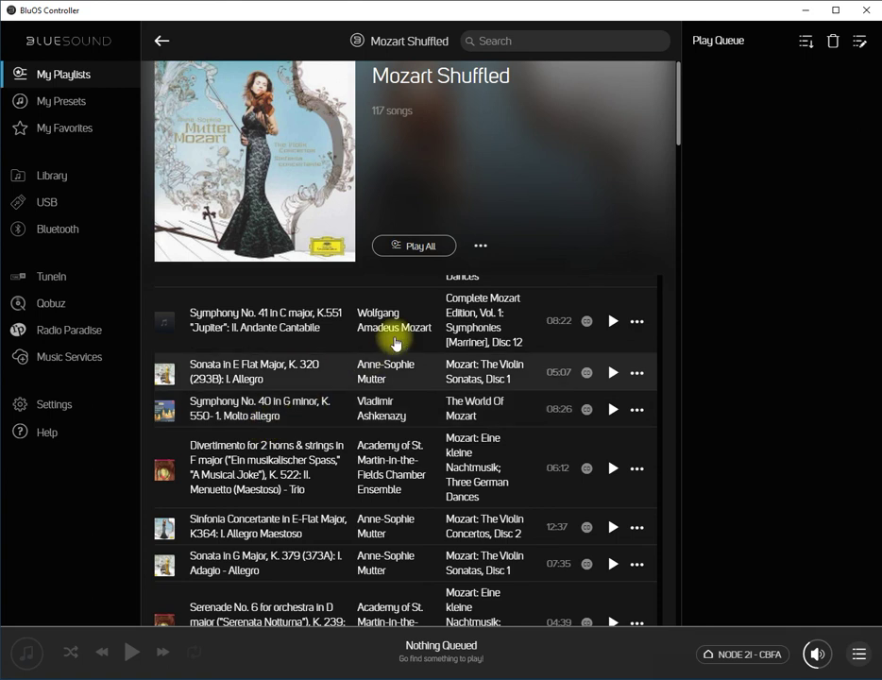
{"action": "left_click", "coordinate": [421, 247]}
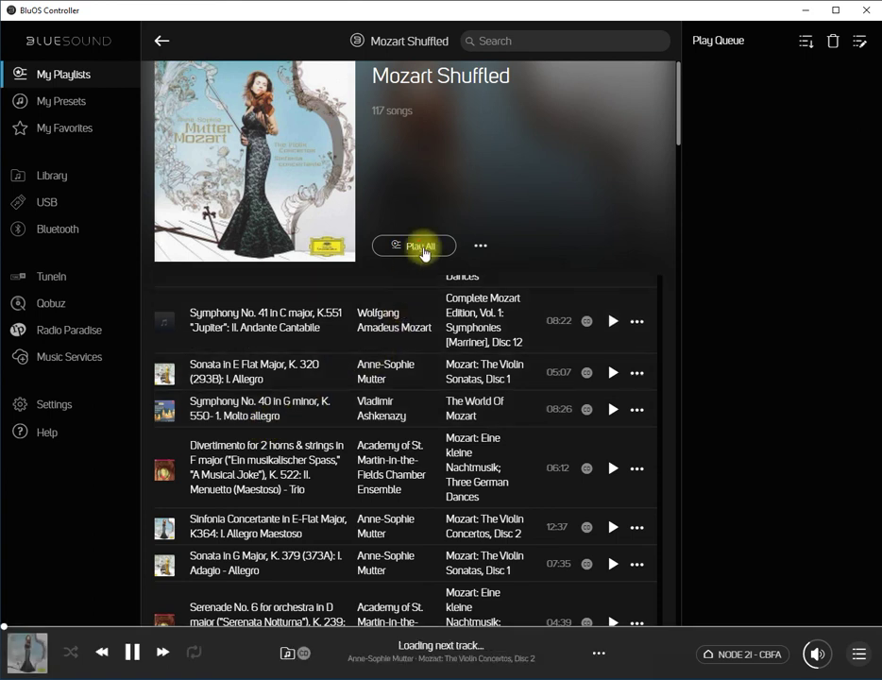